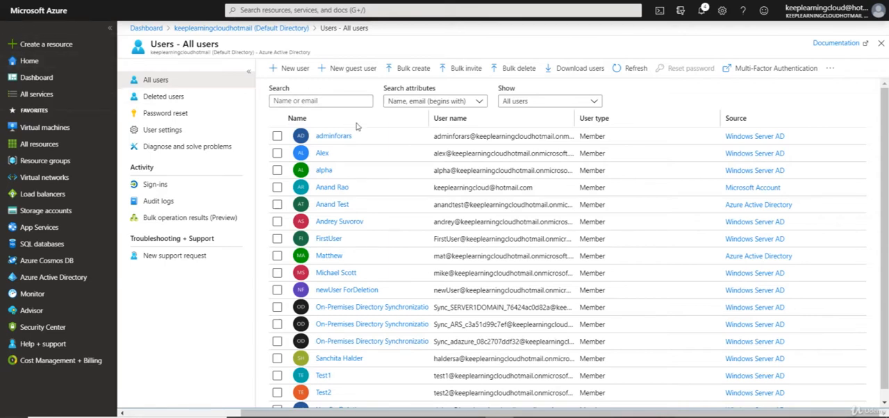
Start a new guest user invitation and enter the guest's display name and e-mail address
{"action": "left_click", "coordinate": [343, 72]}
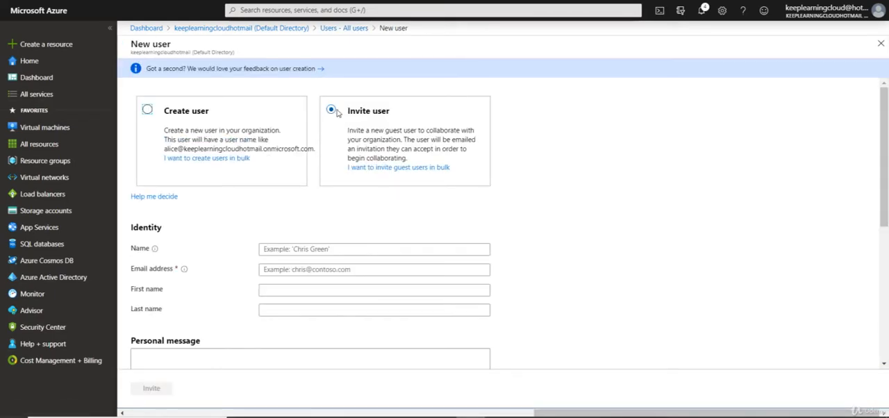
{"action": "scroll", "coordinate": [337, 112], "scroll_direction": "down", "scroll_amount": 2}
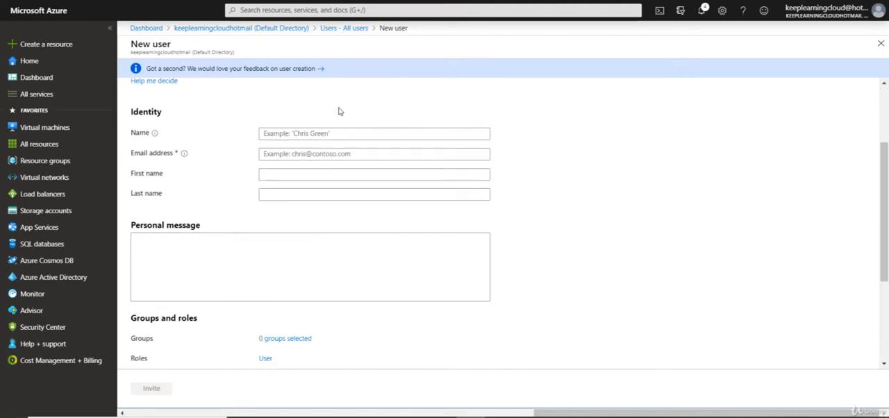
{"action": "left_click", "coordinate": [300, 136]}
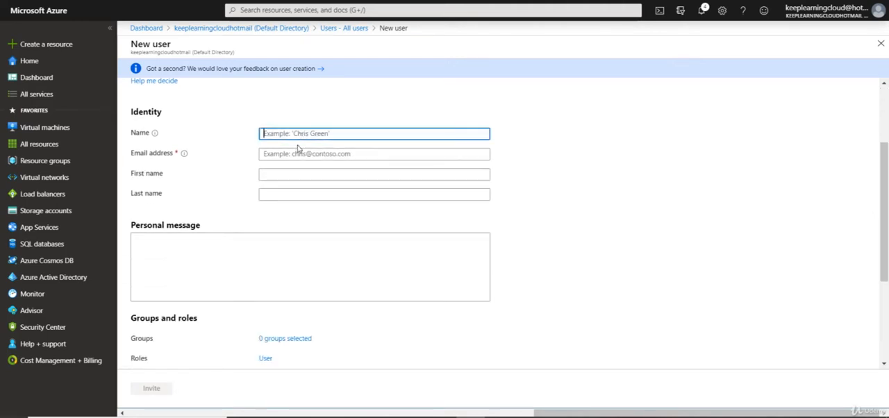
{"action": "left_click", "coordinate": [301, 152]}
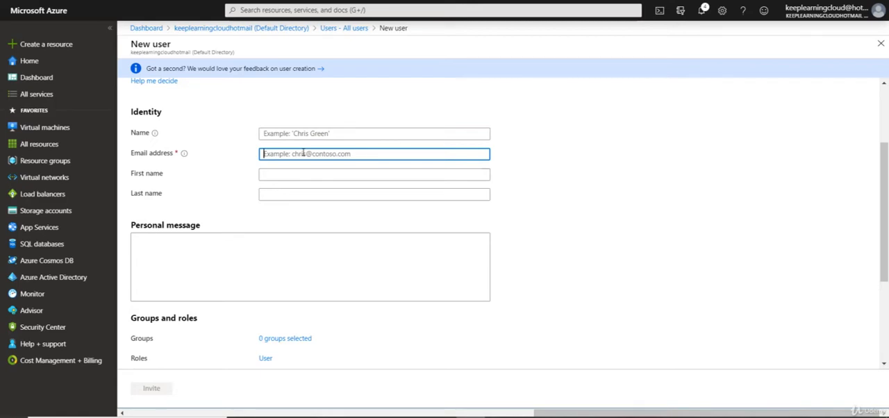
{"action": "left_click", "coordinate": [417, 134]}
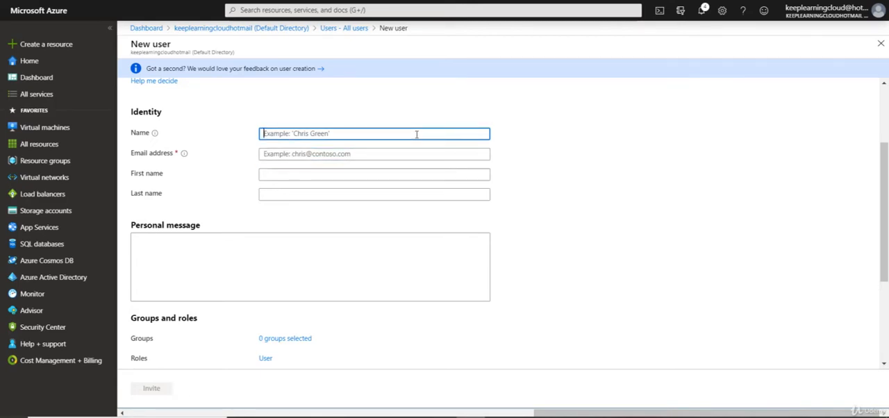
{"action": "type", "text": "Rob"}
{"action": "key", "text": "Tab"}
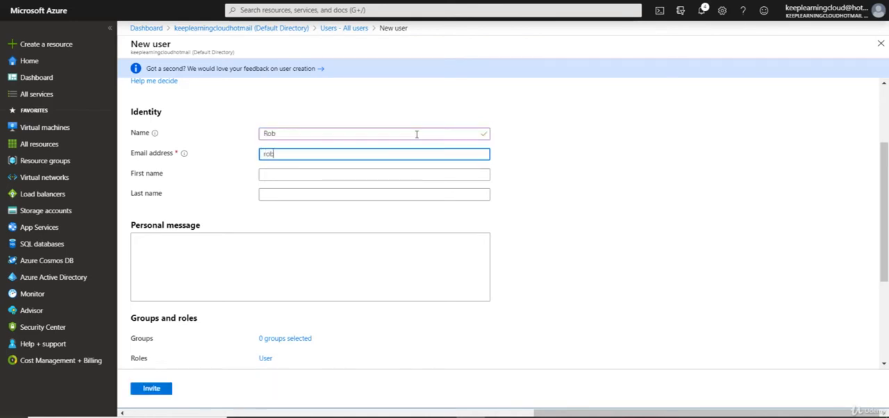
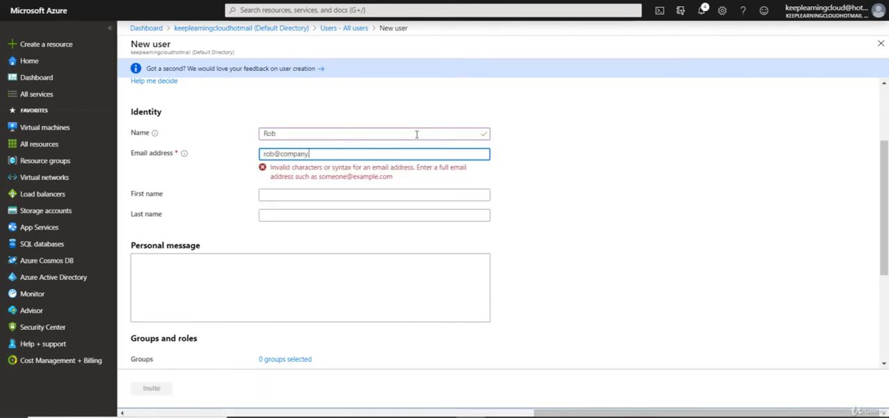
Fill in the guest's first name and last name in the identity details
{"action": "key", "text": "Tab"}
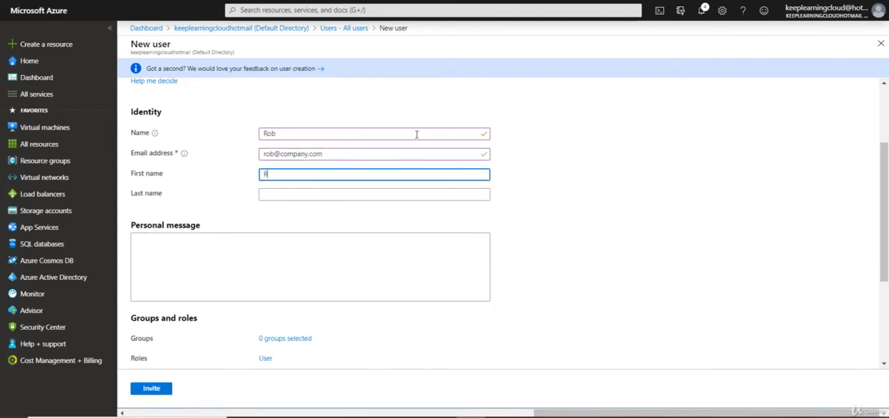
{"action": "key", "text": "Tab"}
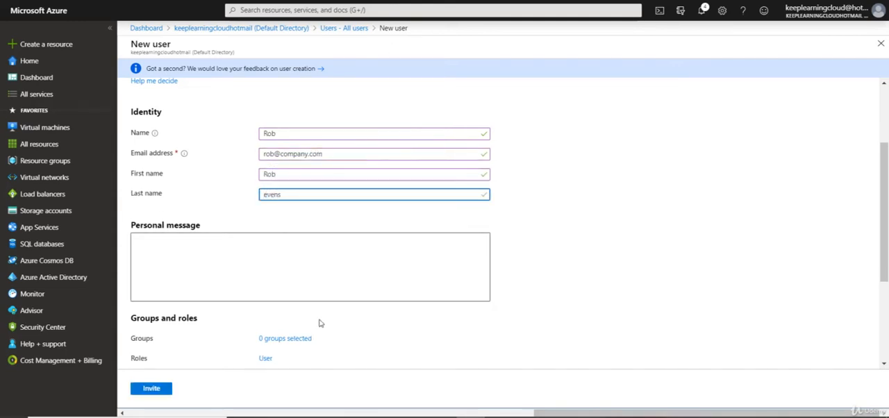
Write a personal message that greets the guest by first name, followed by "Lets get connected to the apps"
{"action": "left_click", "coordinate": [333, 274]}
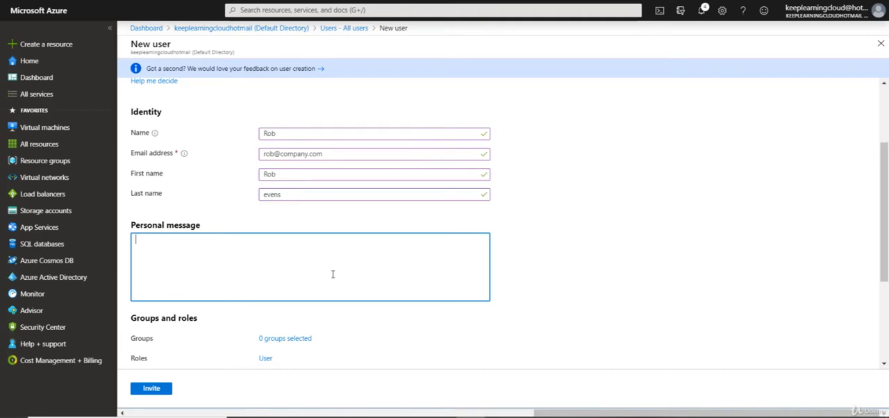
{"action": "type", "text": "Hi Rob,"}
{"action": "key", "text": "Return"}
{"action": "type", "text": "We"}
{"action": "key", "text": "BackSpace"}
{"action": "key", "text": "BackSpace"}
{"action": "key", "text": "Return"}
{"action": "type", "text": "Les"}
{"action": "key", "text": "BackSpace"}
{"action": "type", "text": "ts get connect"}
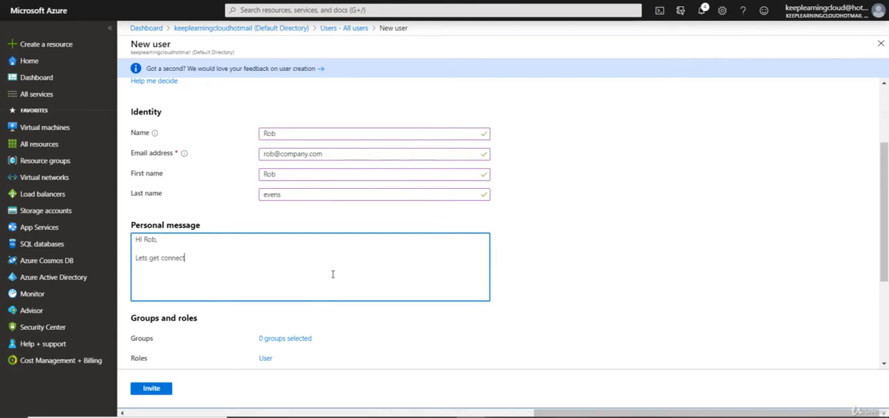
{"action": "type", "text": "ed to the apps"}
{"action": "key", "text": "Return"}
Send the guest invitation, keeping the default groups, role and sign-in settings
{"action": "scroll", "coordinate": [285, 250], "scroll_direction": "down", "scroll_amount": 3}
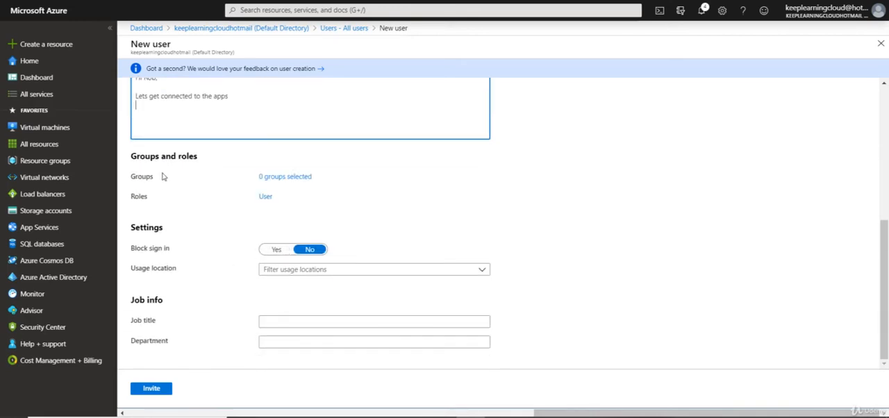
{"action": "left_click", "coordinate": [150, 388]}
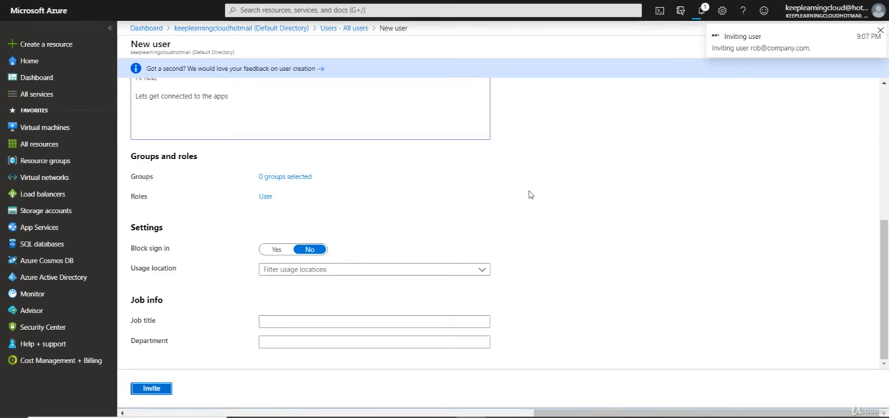
{"action": "scroll", "coordinate": [528, 195], "scroll_direction": "up", "scroll_amount": 1}
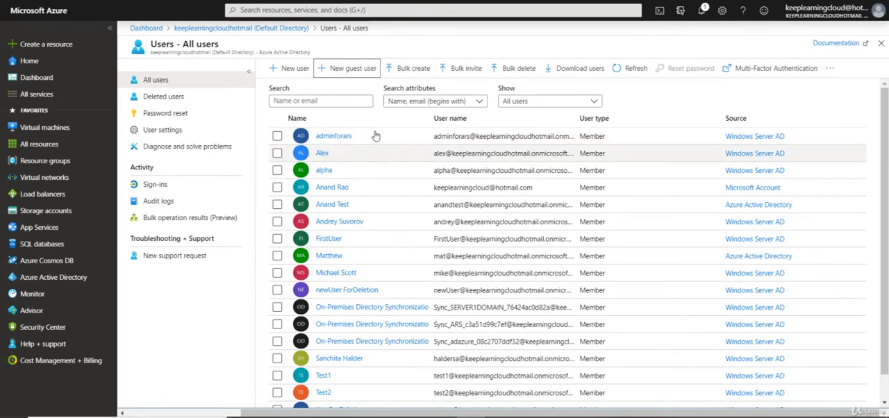
Search all users for the invited guest by first name and check the invitation acceptance status in their profile
{"action": "left_click", "coordinate": [360, 102]}
{"action": "type", "text": "r"}
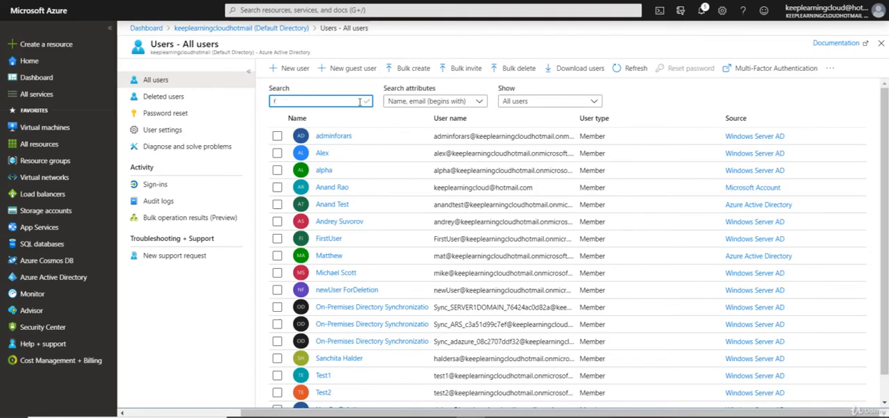
{"action": "type", "text": "ob"}
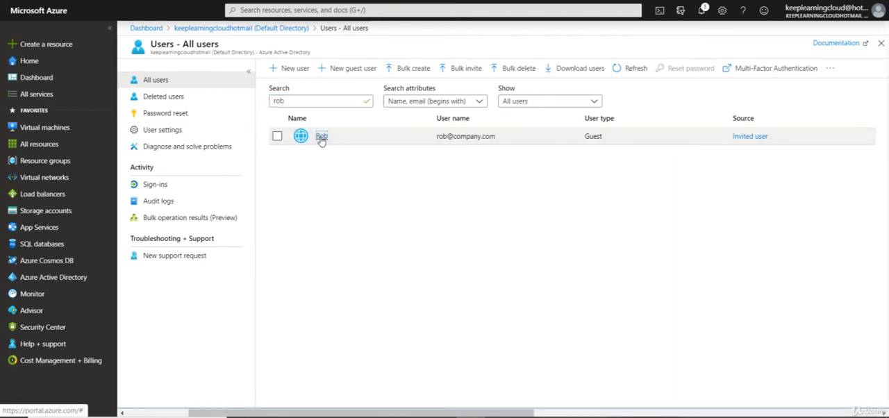
{"action": "left_click", "coordinate": [321, 136]}
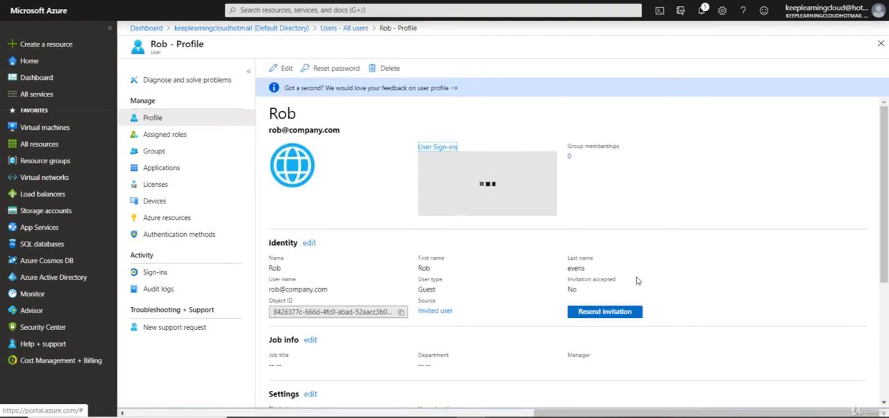
{"action": "left_click_drag", "start_coordinate": [566, 278], "coordinate": [571, 290]}
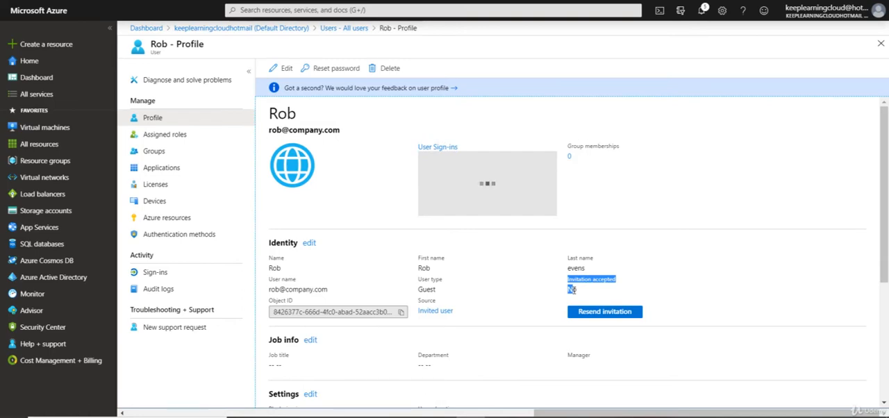
{"action": "left_click", "coordinate": [573, 290]}
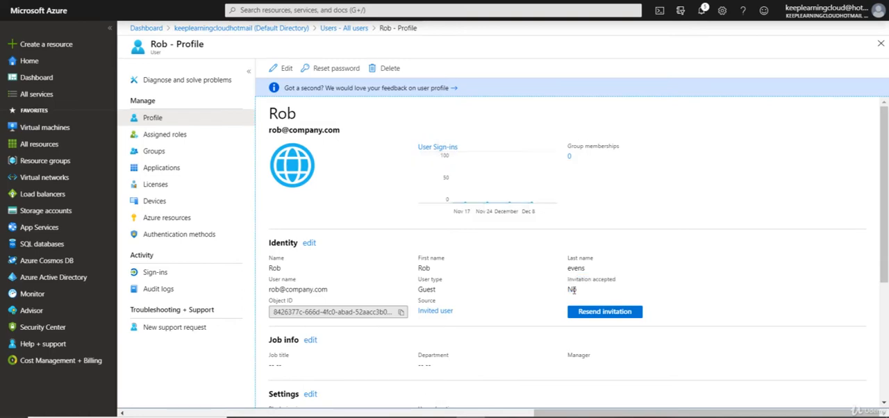
Review the guest user's assigned roles, groups and applications
{"action": "left_click", "coordinate": [191, 137]}
{"action": "left_click", "coordinate": [180, 154]}
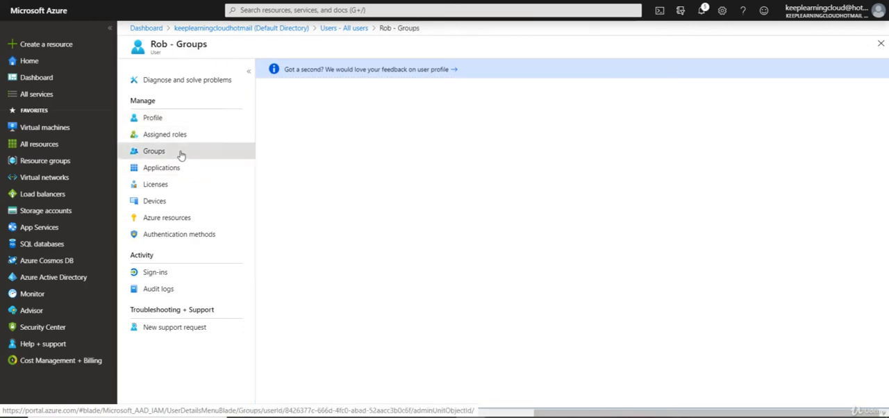
{"action": "left_click", "coordinate": [175, 170]}
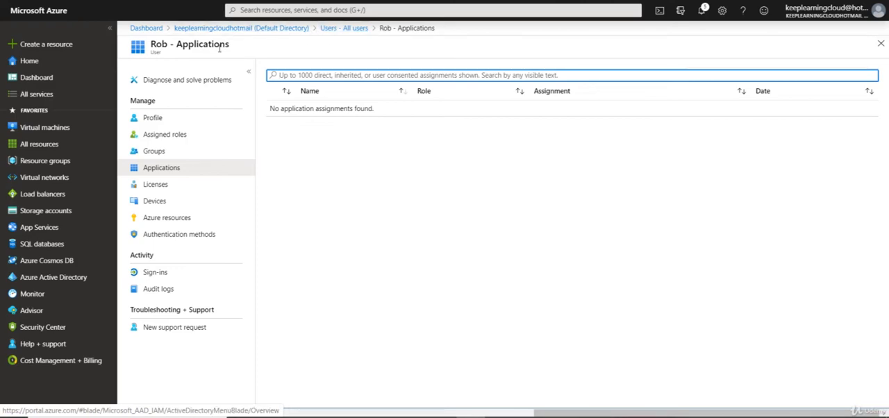
Examine the users from other organizations under the directory's organizational relationships, and return to the directory overview
{"action": "left_click", "coordinate": [293, 32]}
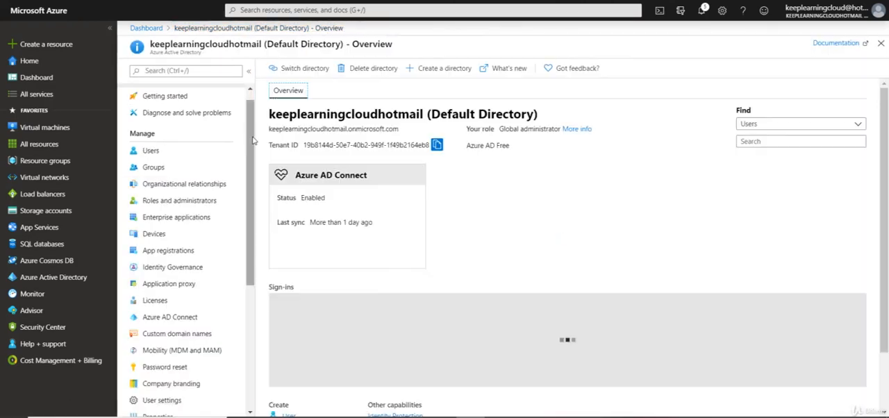
{"action": "left_click", "coordinate": [172, 191]}
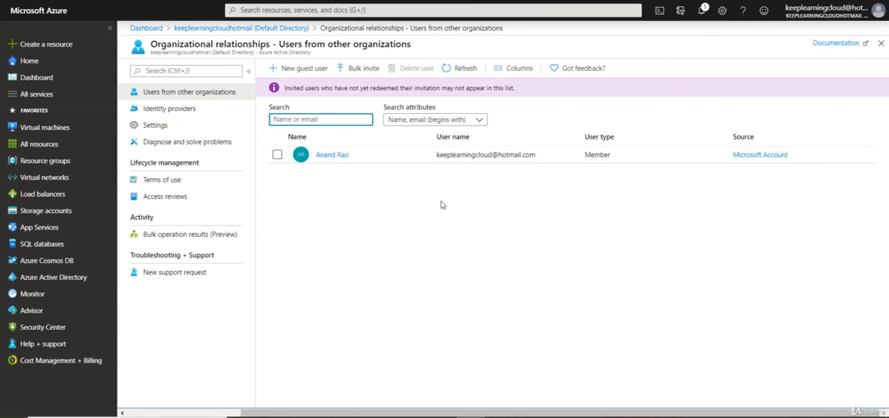
{"action": "left_click", "coordinate": [330, 193]}
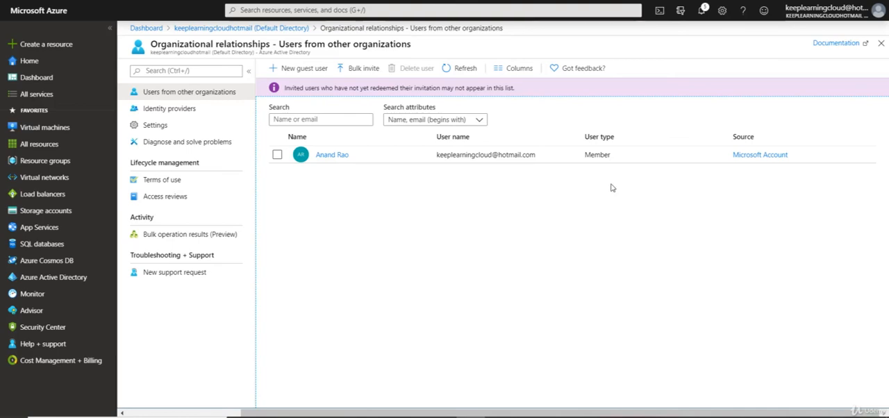
{"action": "left_click", "coordinate": [205, 28]}
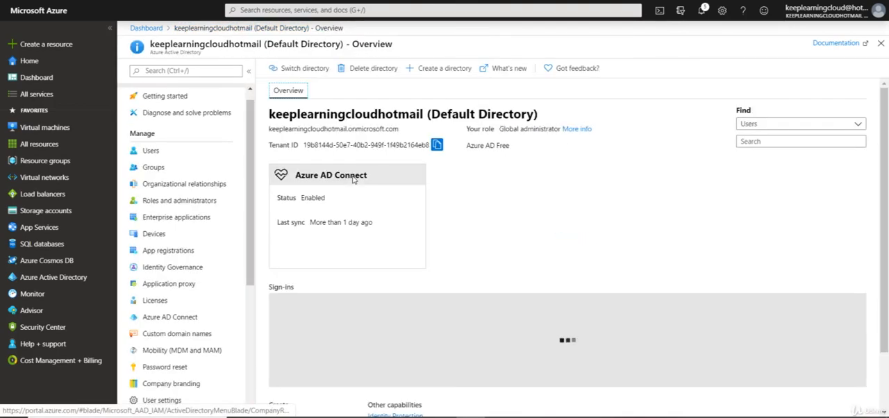